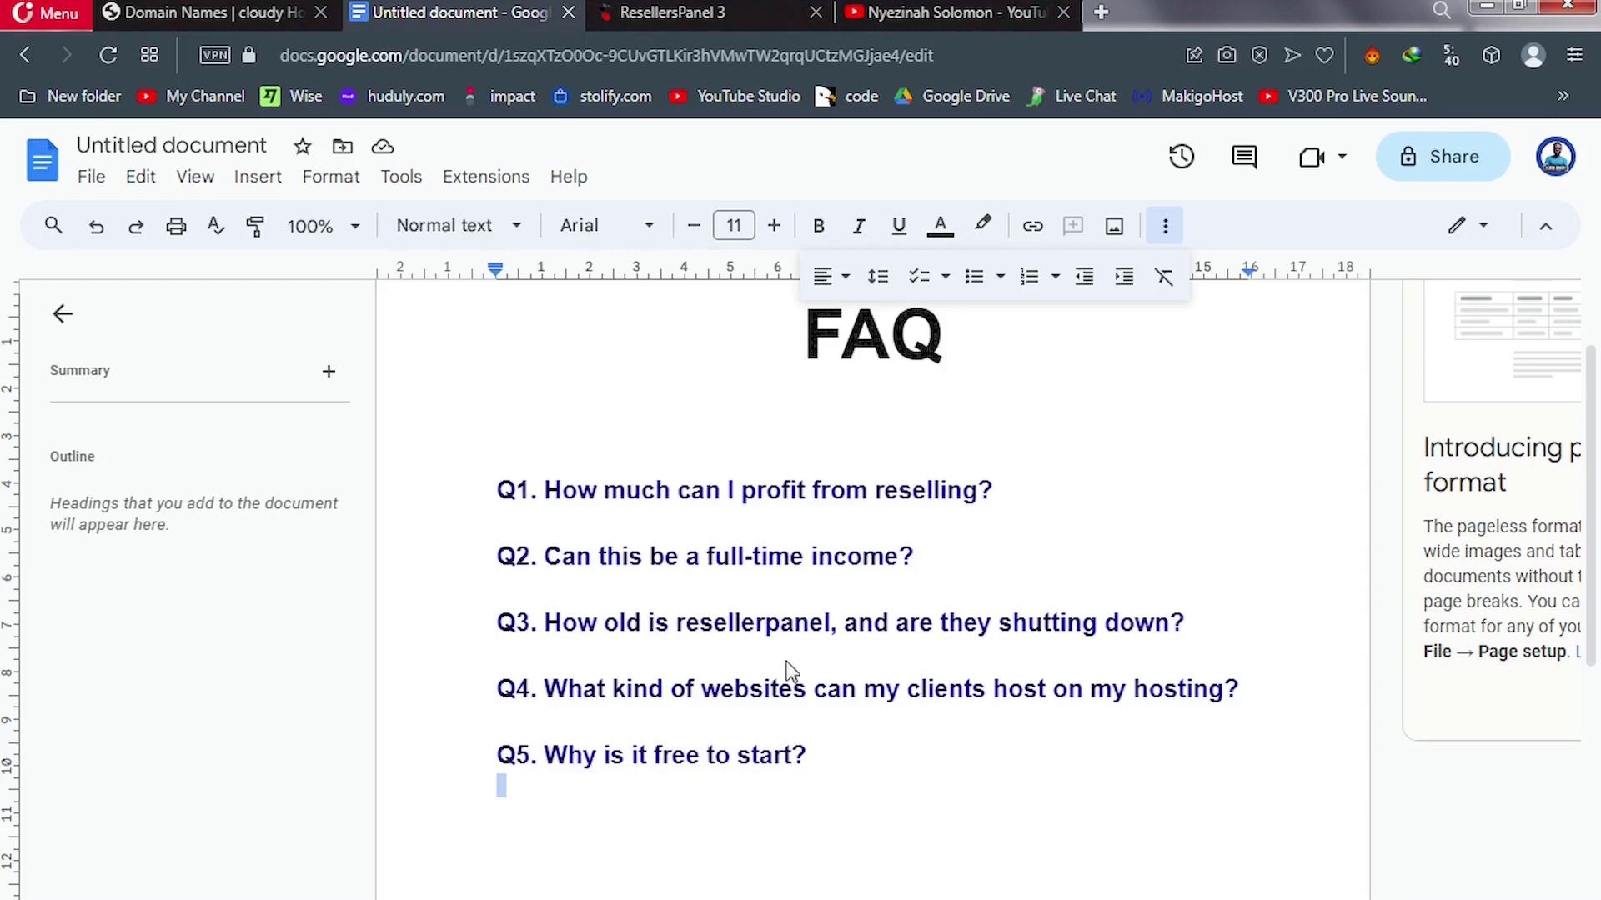
Show the Shared Hosting Prices table with $60–$200 yearly retail prices and their profits
click(662, 12)
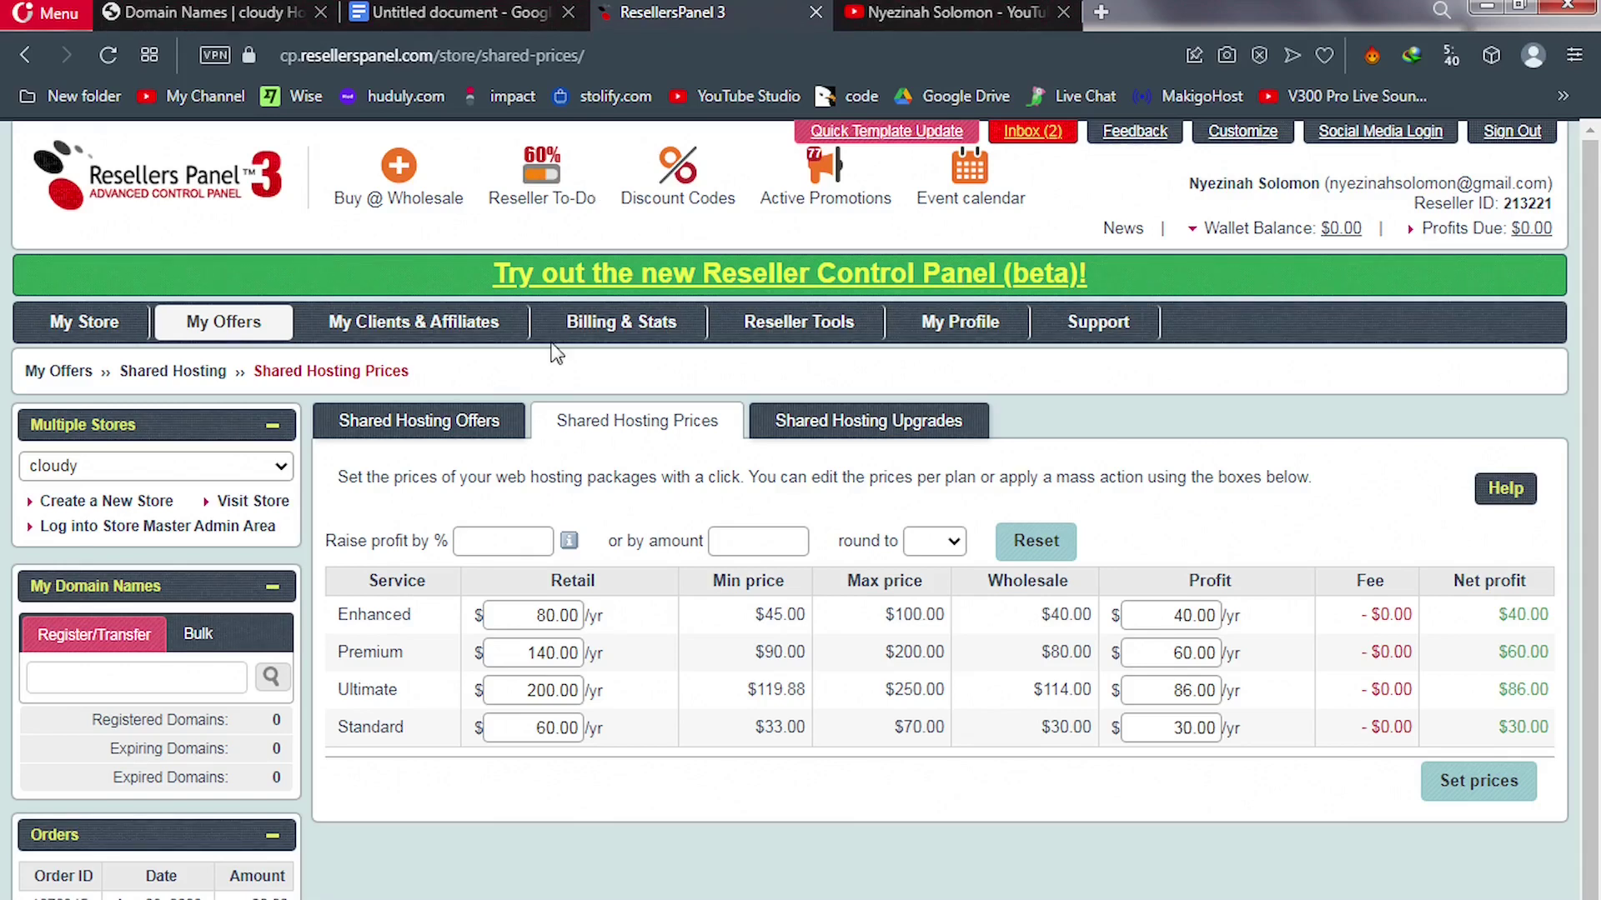
click(550, 345)
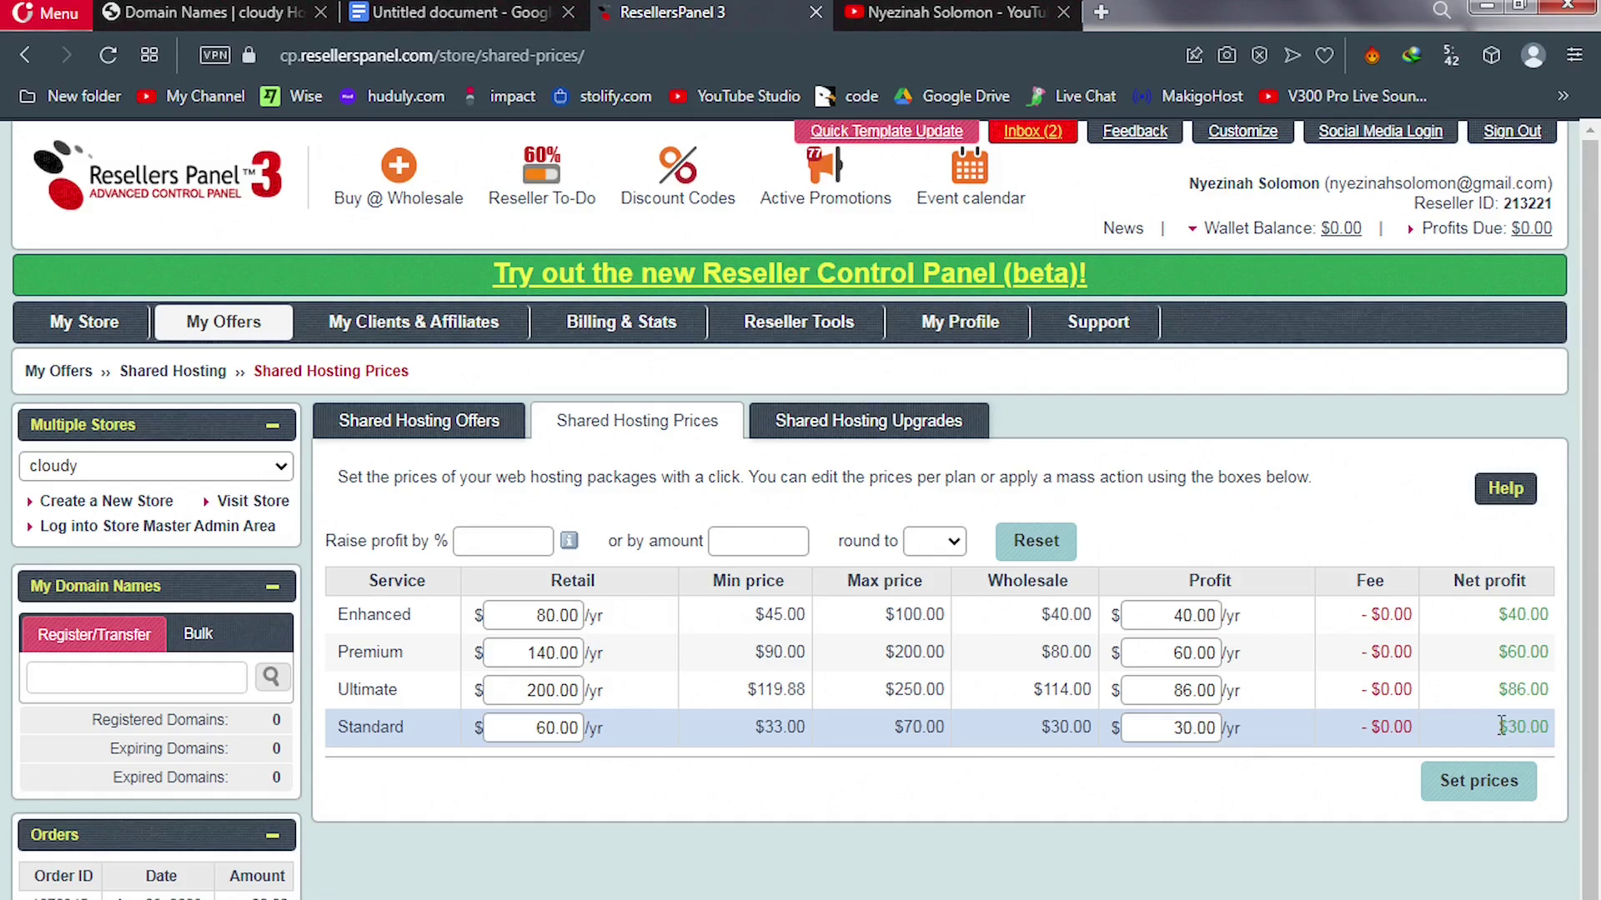
Highlight the Standard plan's $30.00 net profit and compute 30 × 200 = 6000 in Calculator
drag(1499, 727, 1554, 736)
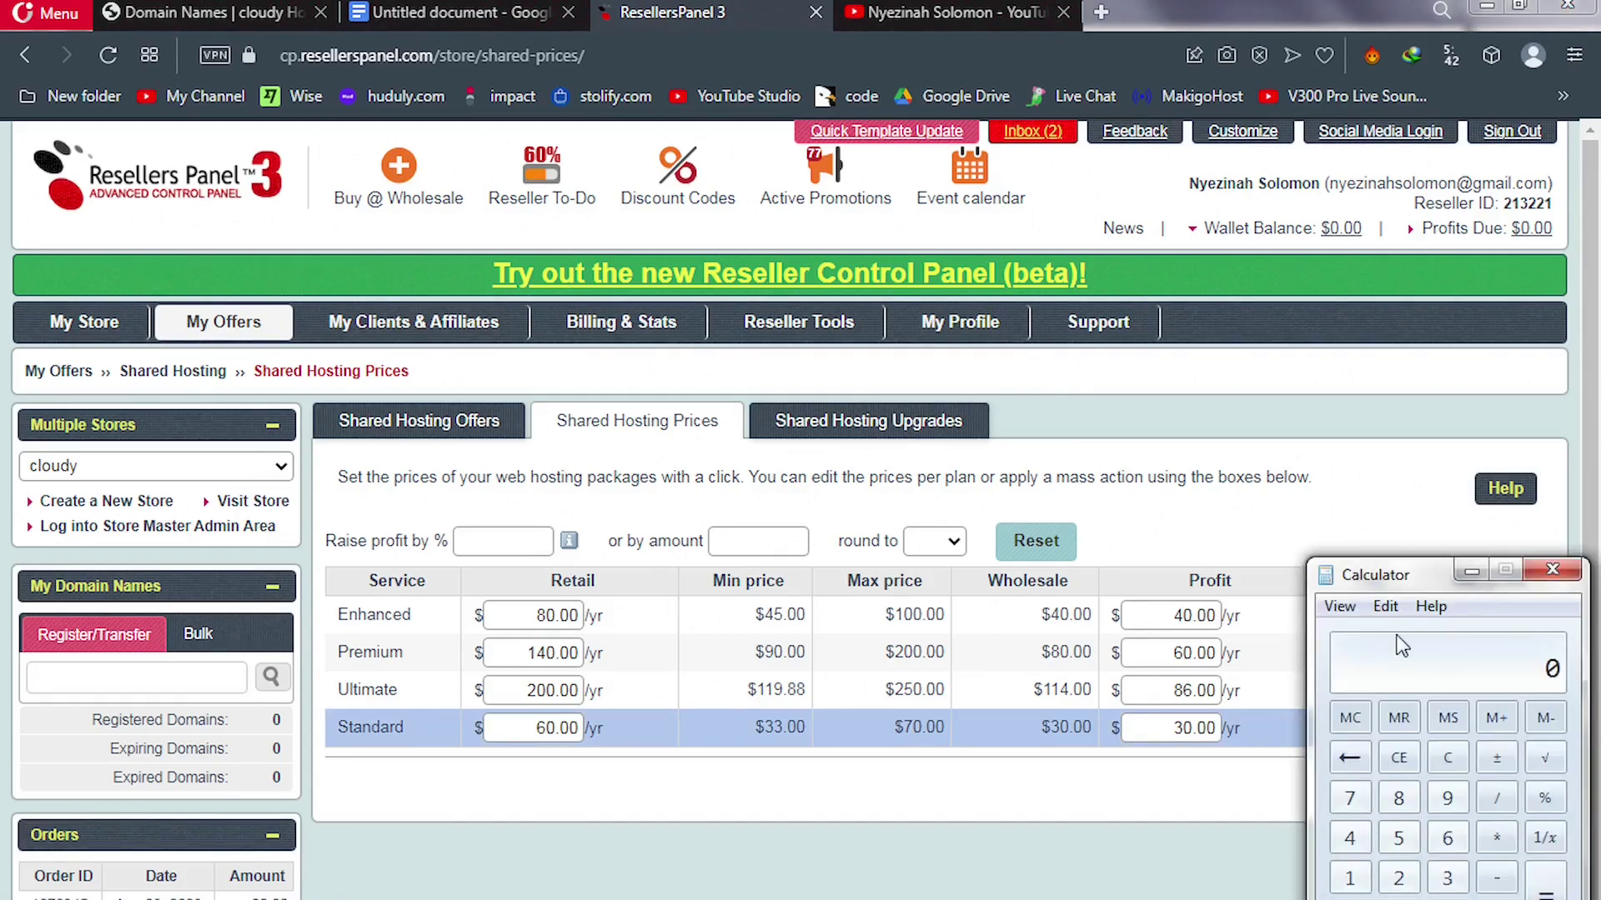
drag(1413, 577, 1095, 361)
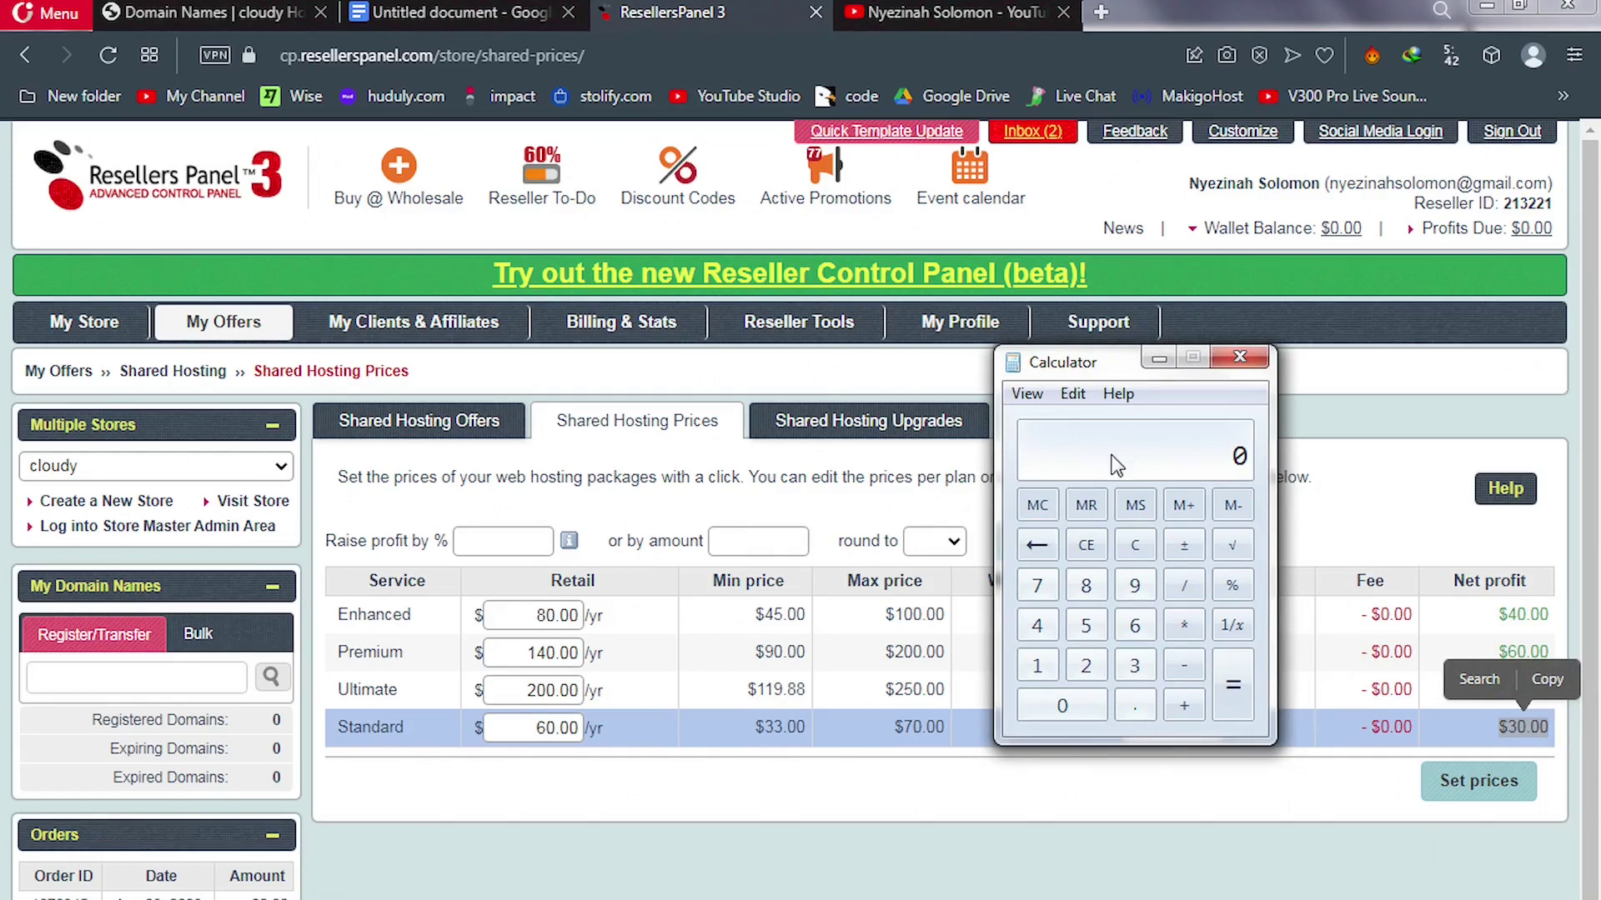
text(30)
key(asterisk)
text(200)
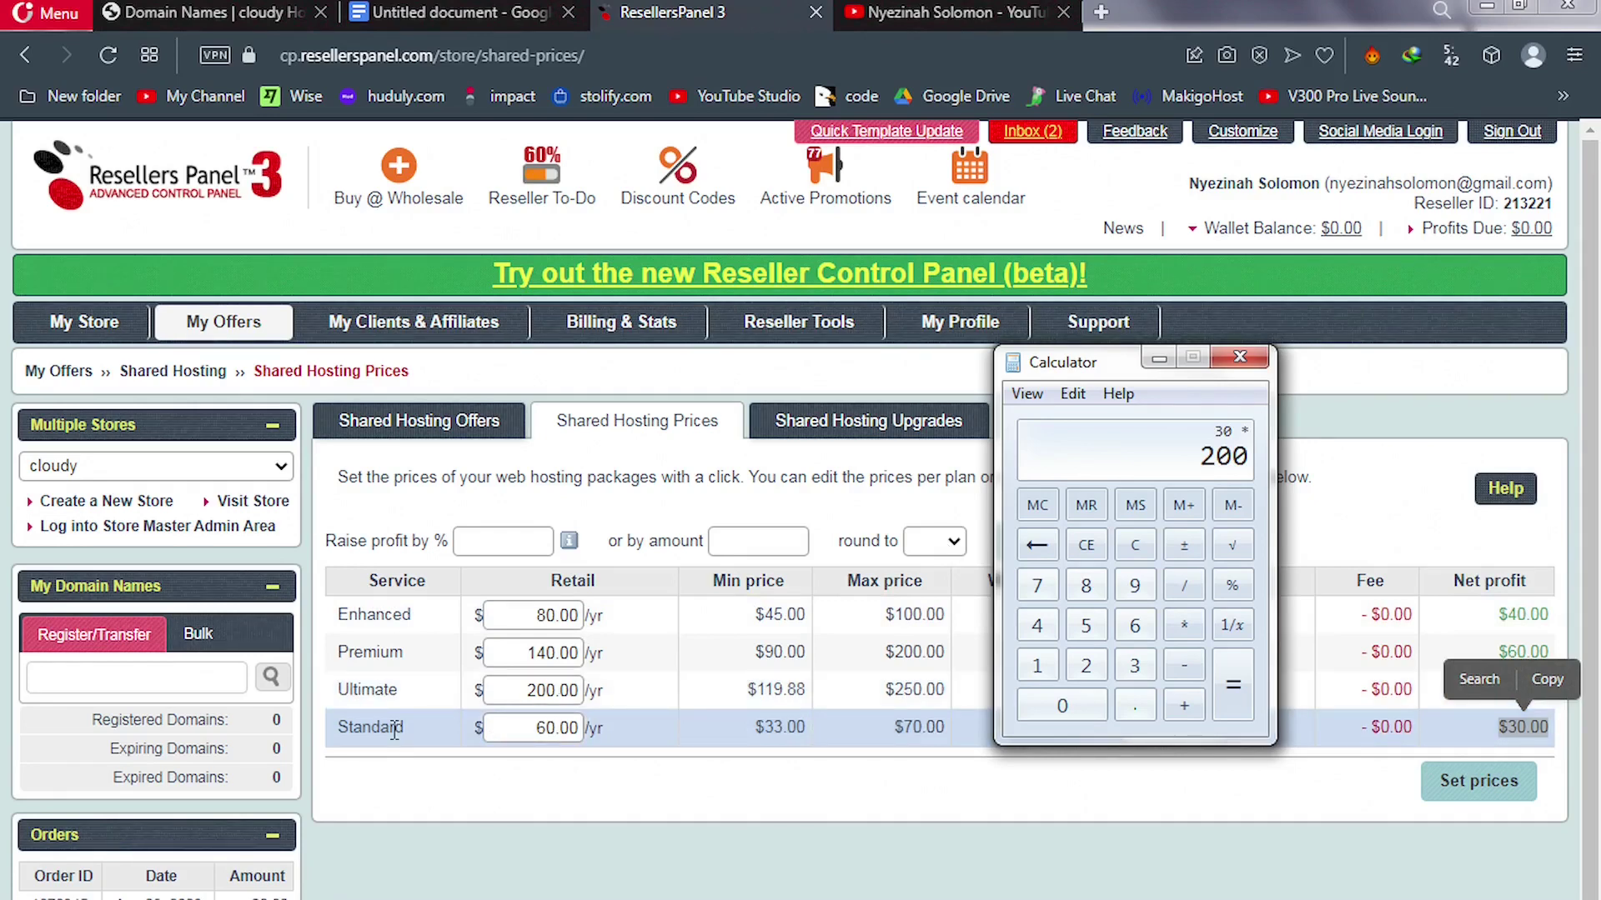
click(1233, 697)
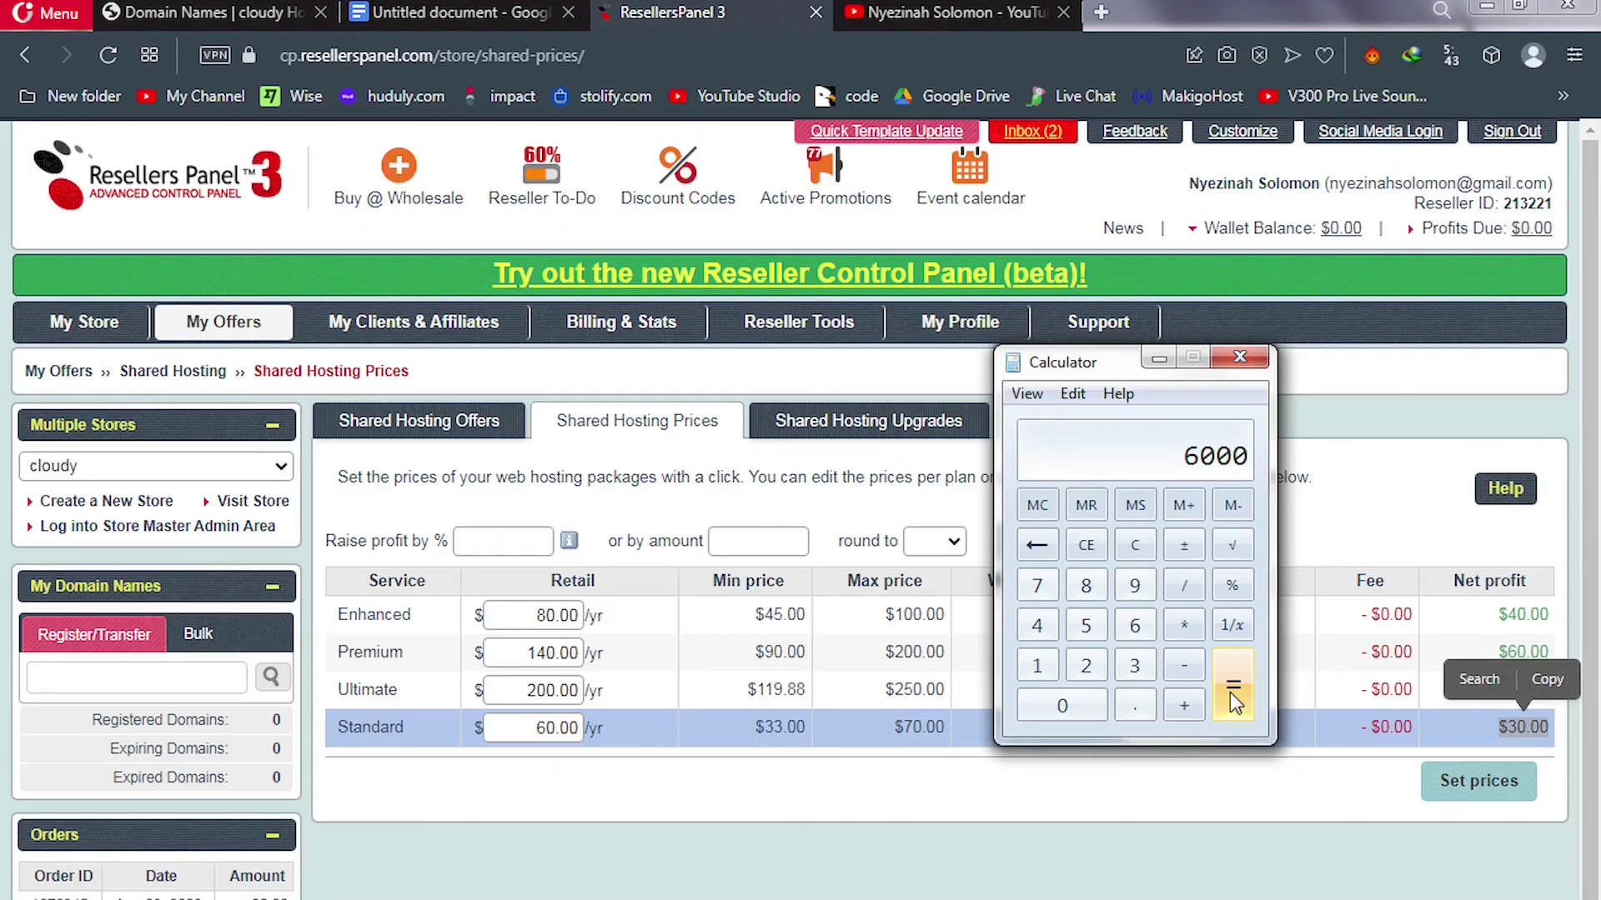
Close the Calculator, returning to the Shared Hosting Prices table
click(440, 12)
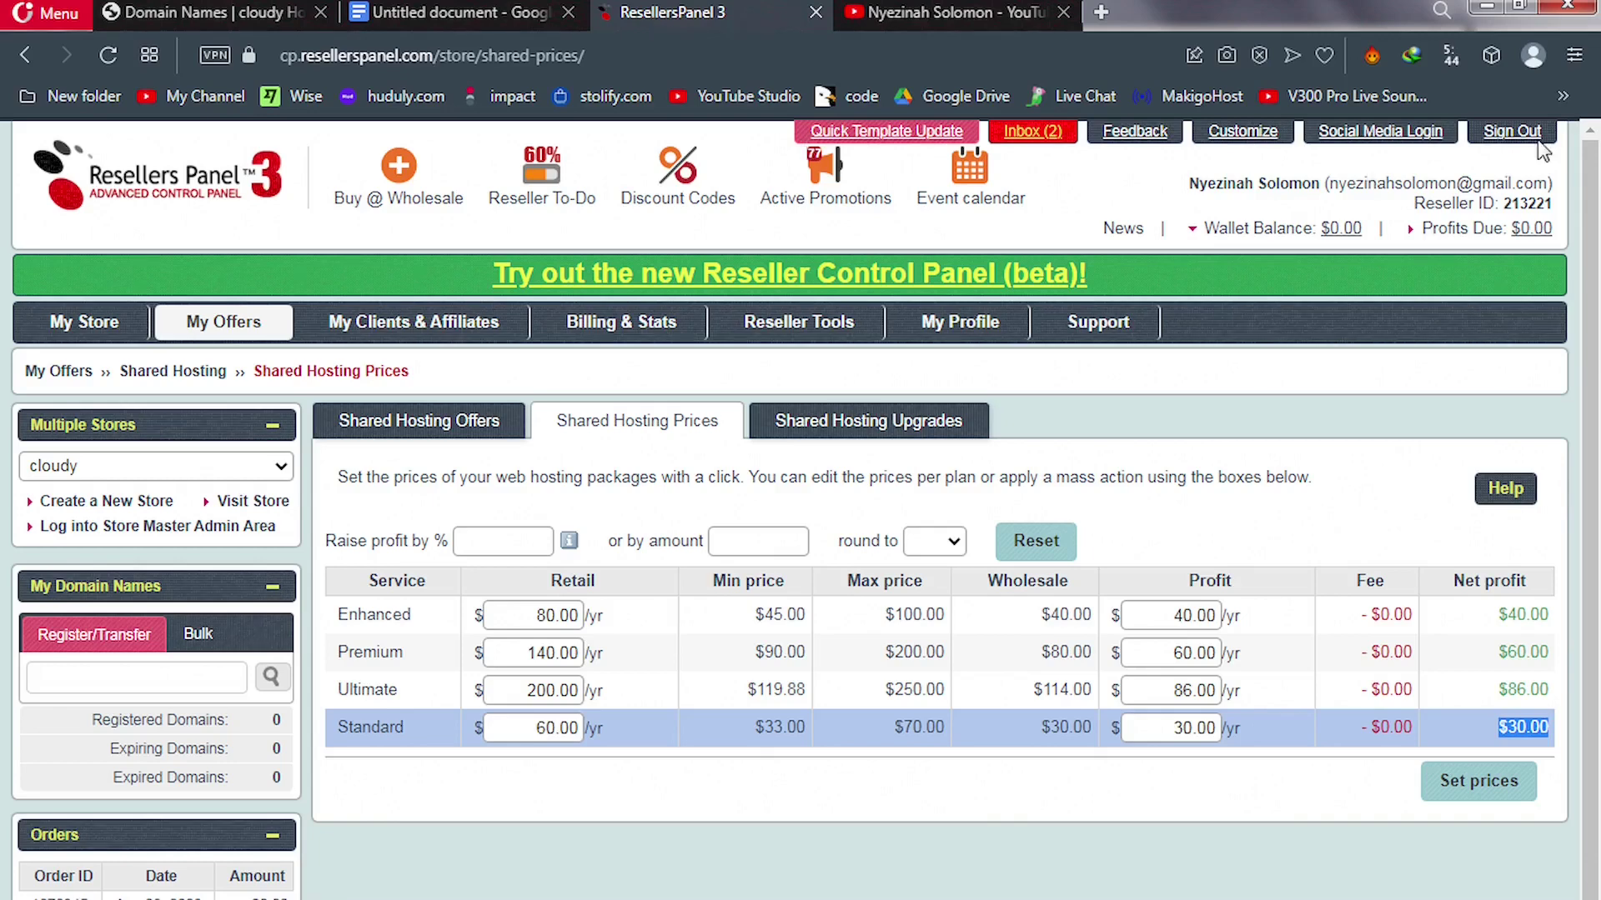
Sign out, then trim the login address to resellerspanel.com and load the homepage
click(1511, 139)
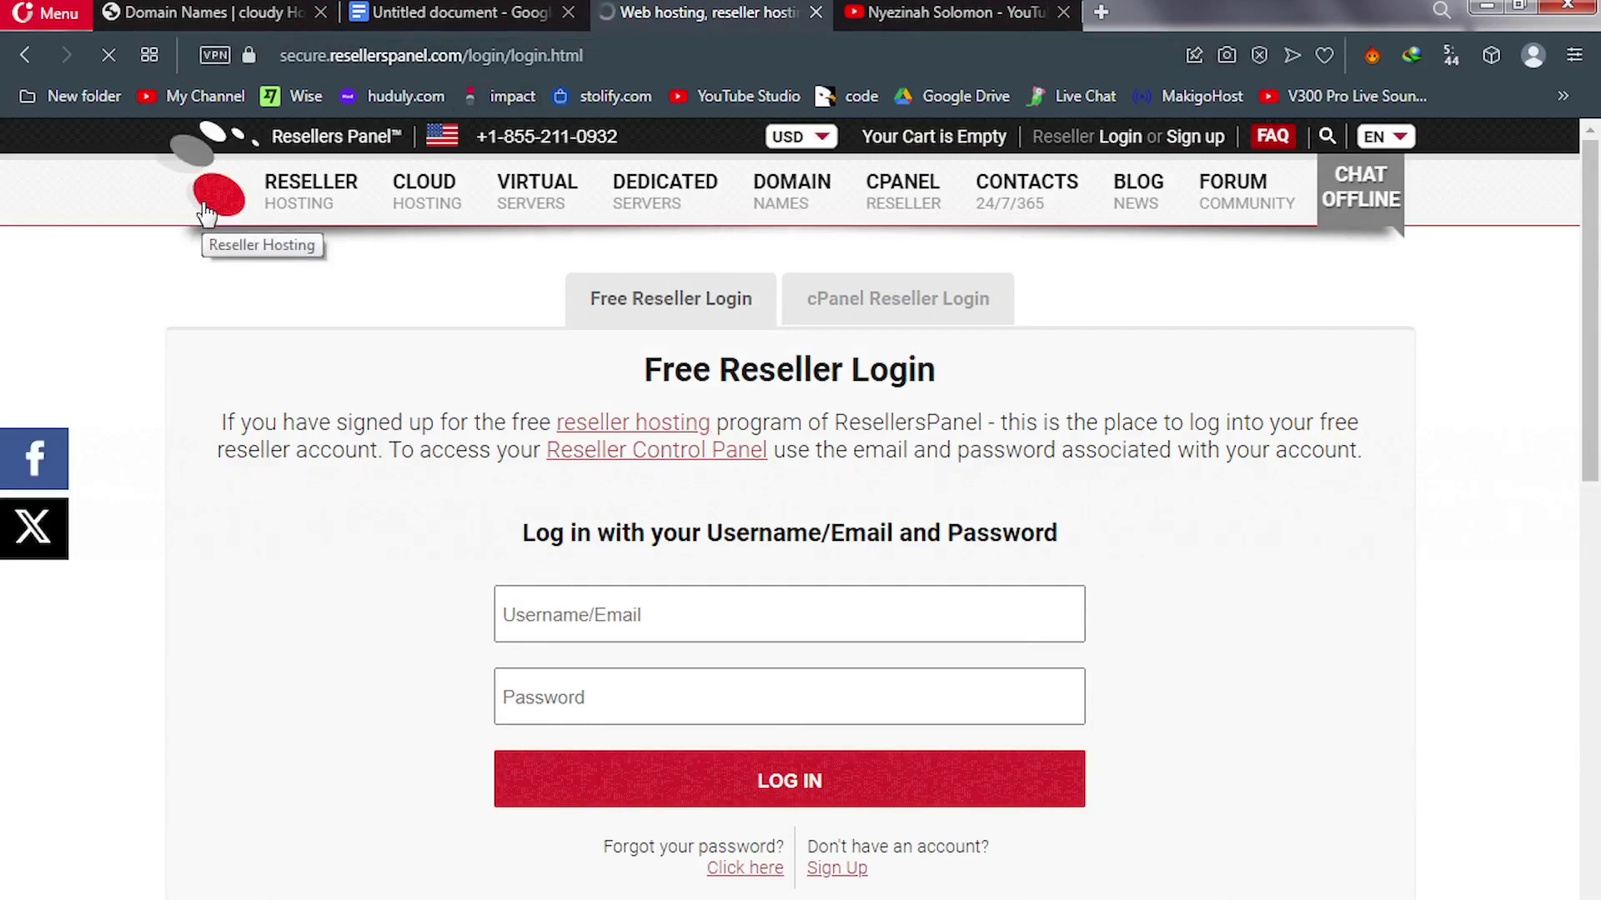
click(615, 55)
drag(613, 56, 463, 57)
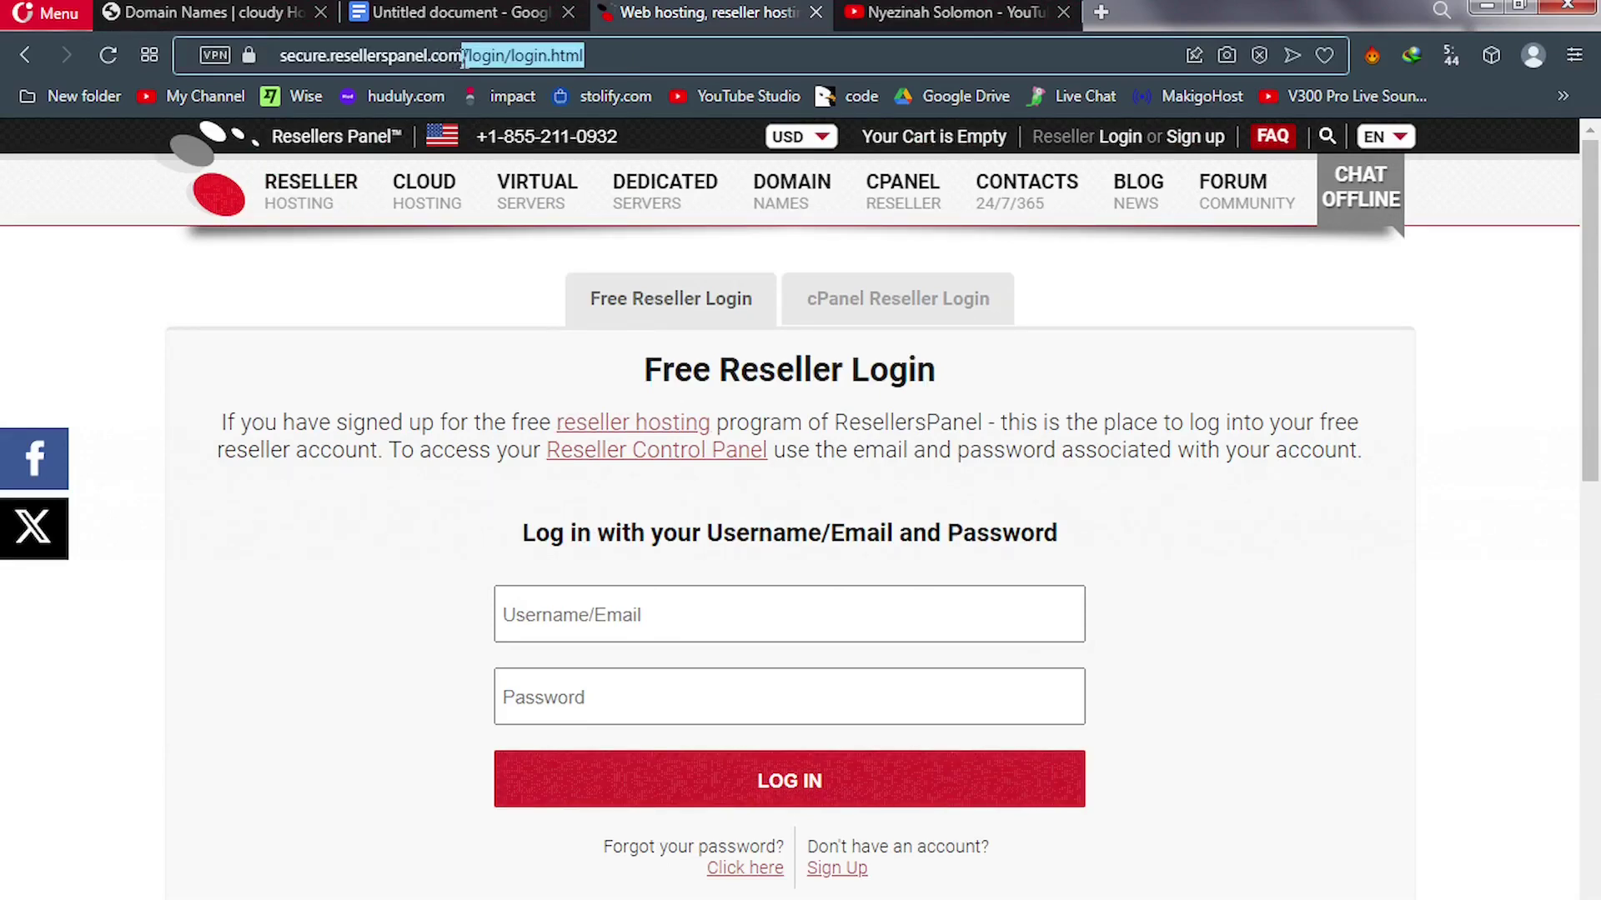
key(BackSpace)
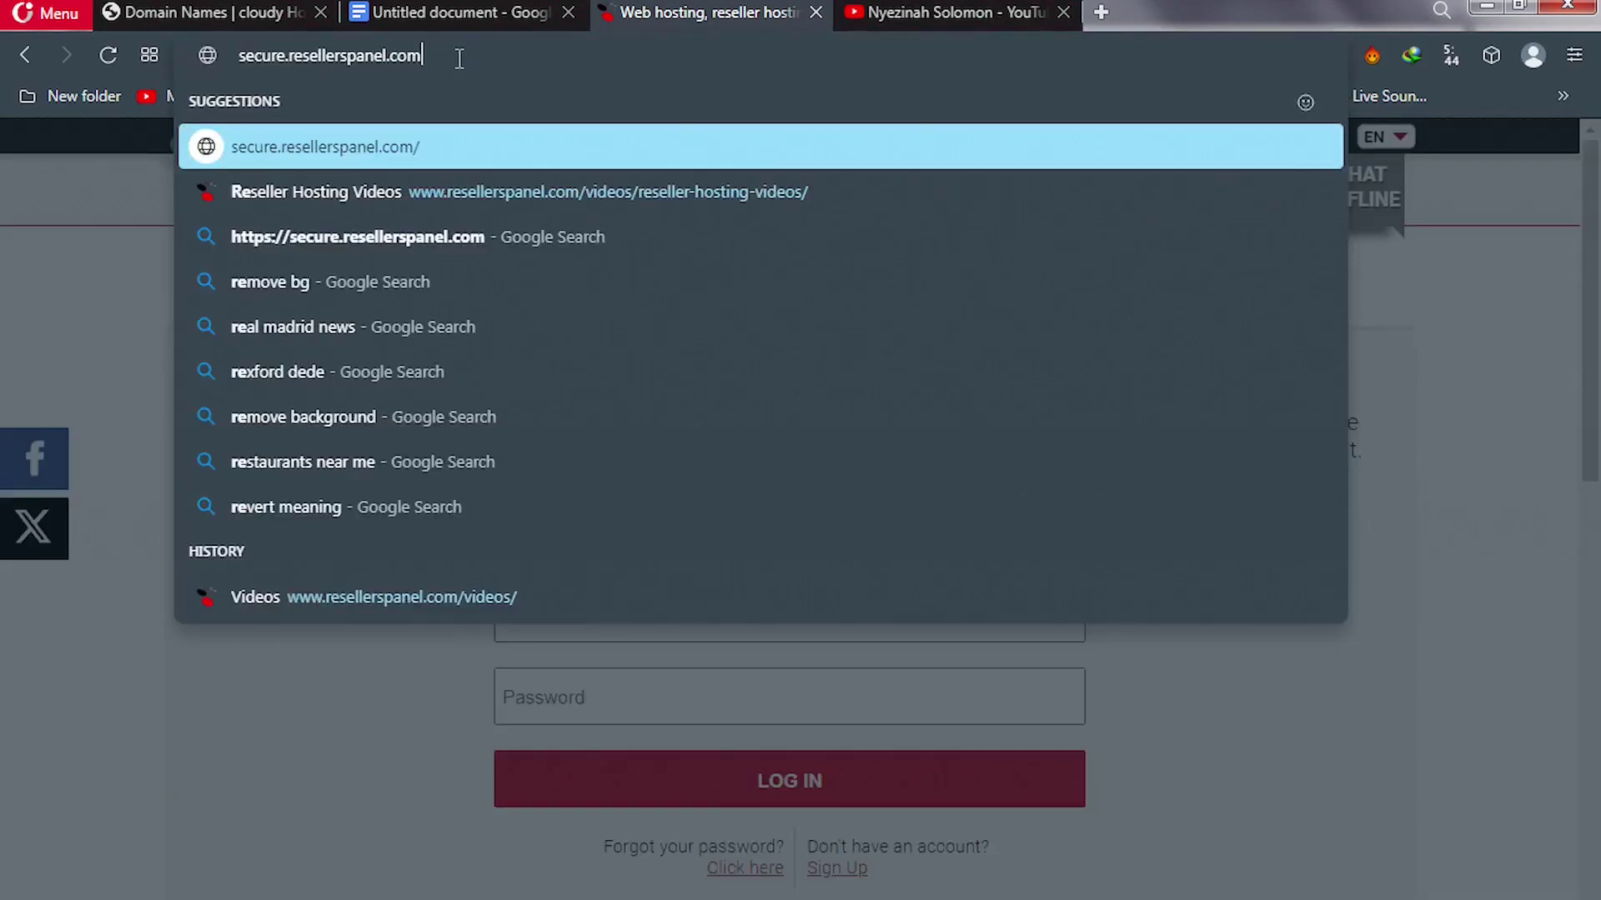
click(289, 57)
key(shift+Left)
key(shift+Left)
key(shift+Left)
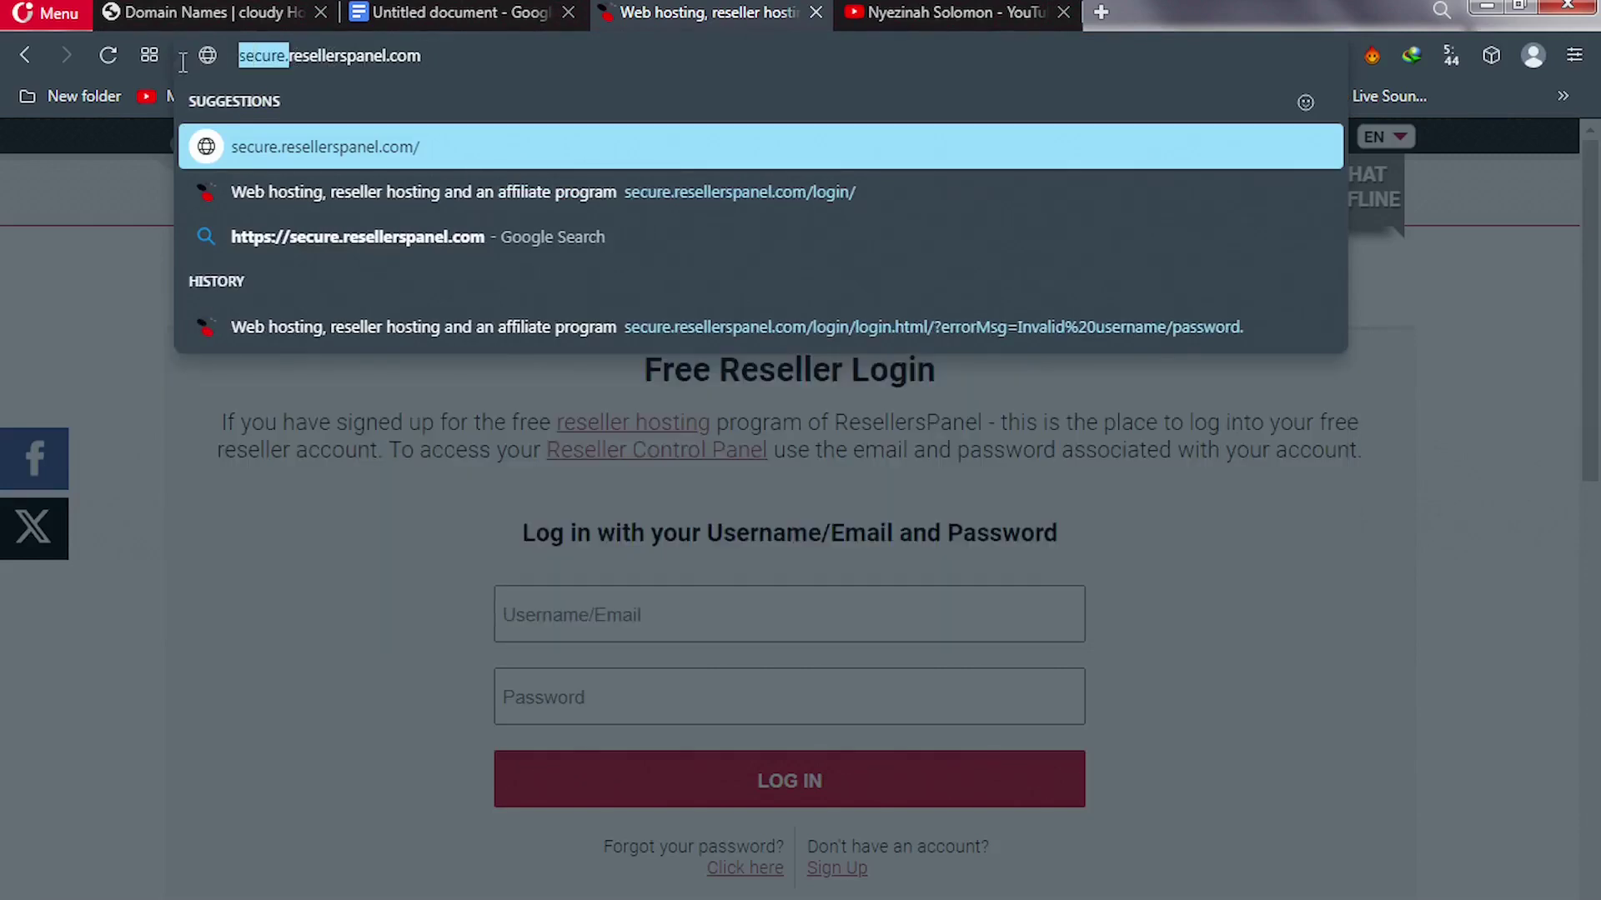
key(BackSpace)
key(Return)
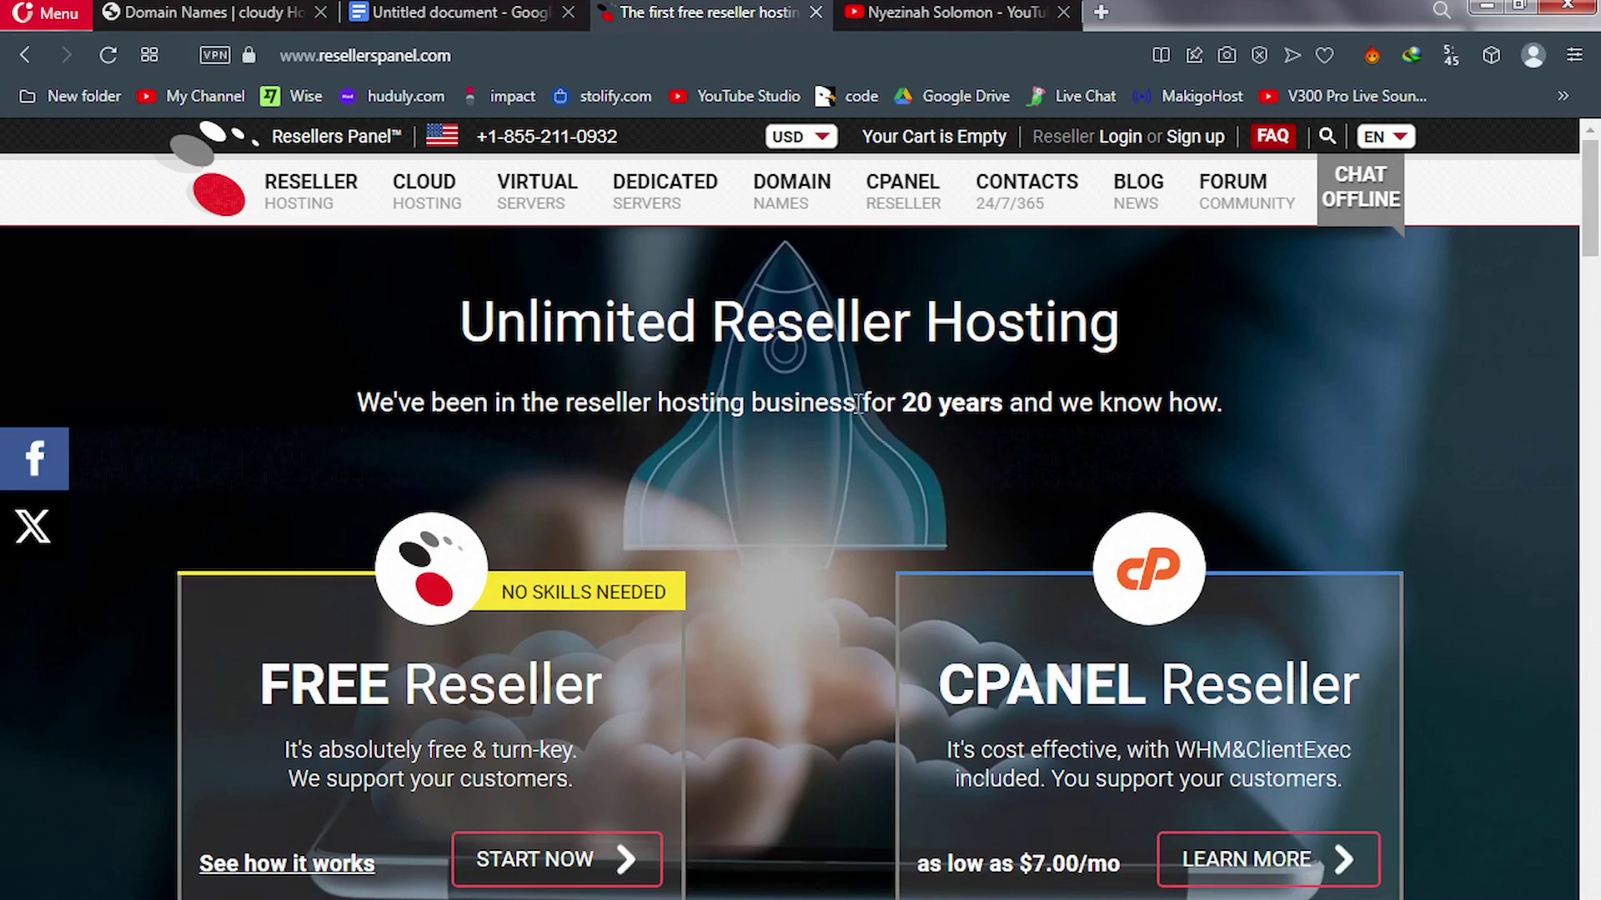
Highlight the homepage's 'for 20 years and we know how.' claim, then clear the highlight
drag(861, 402, 903, 402)
drag(1083, 403, 1219, 408)
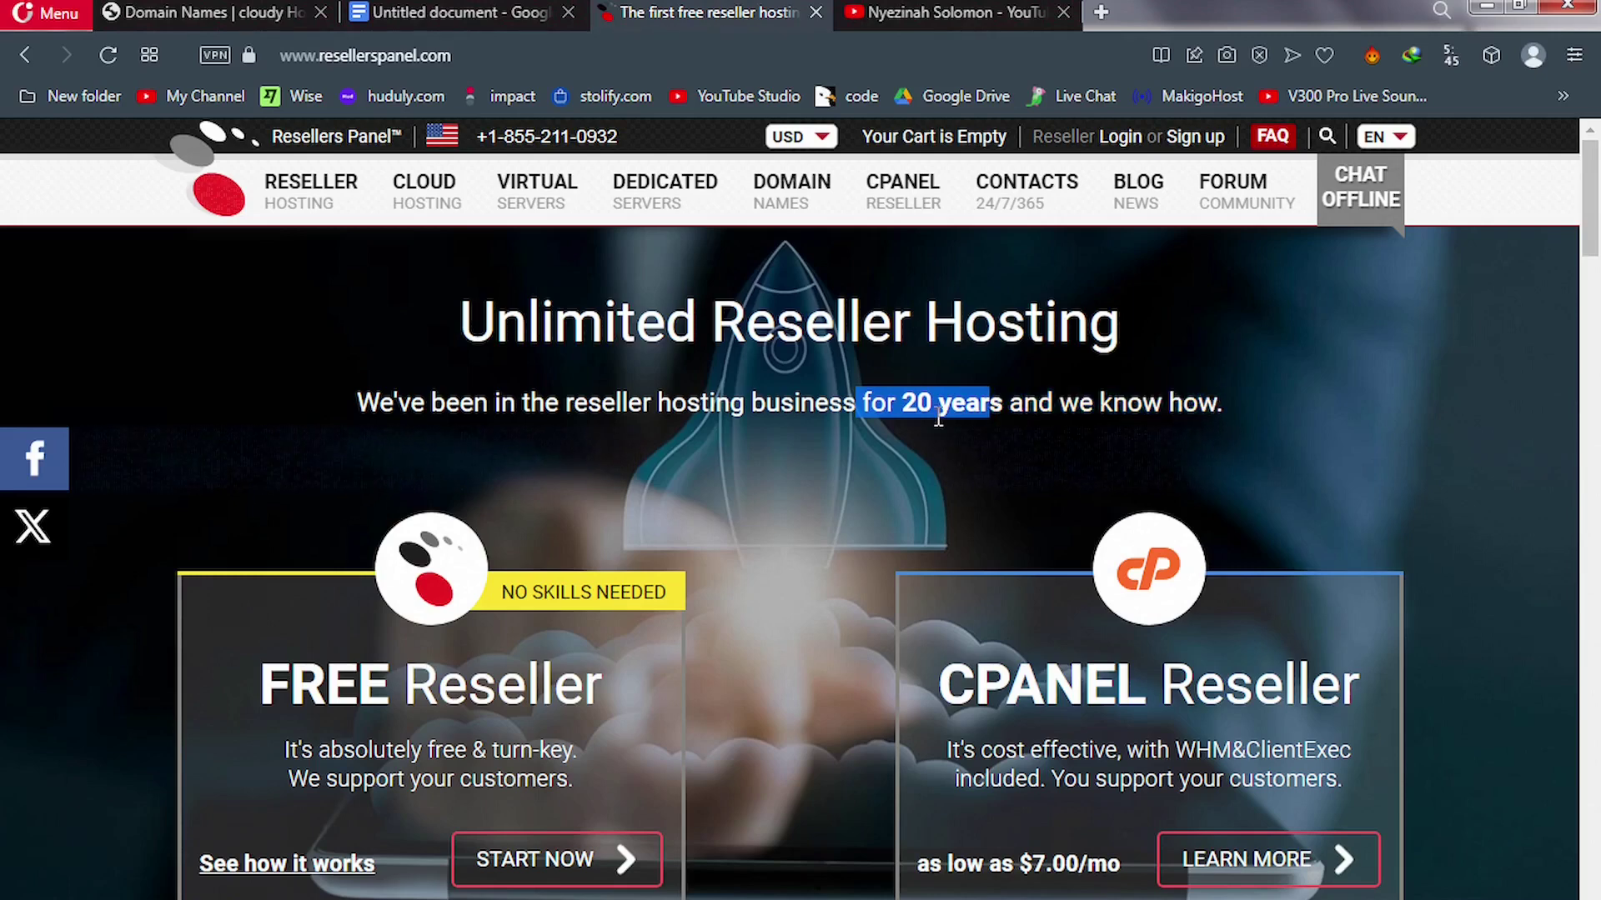
drag(1219, 406, 872, 430)
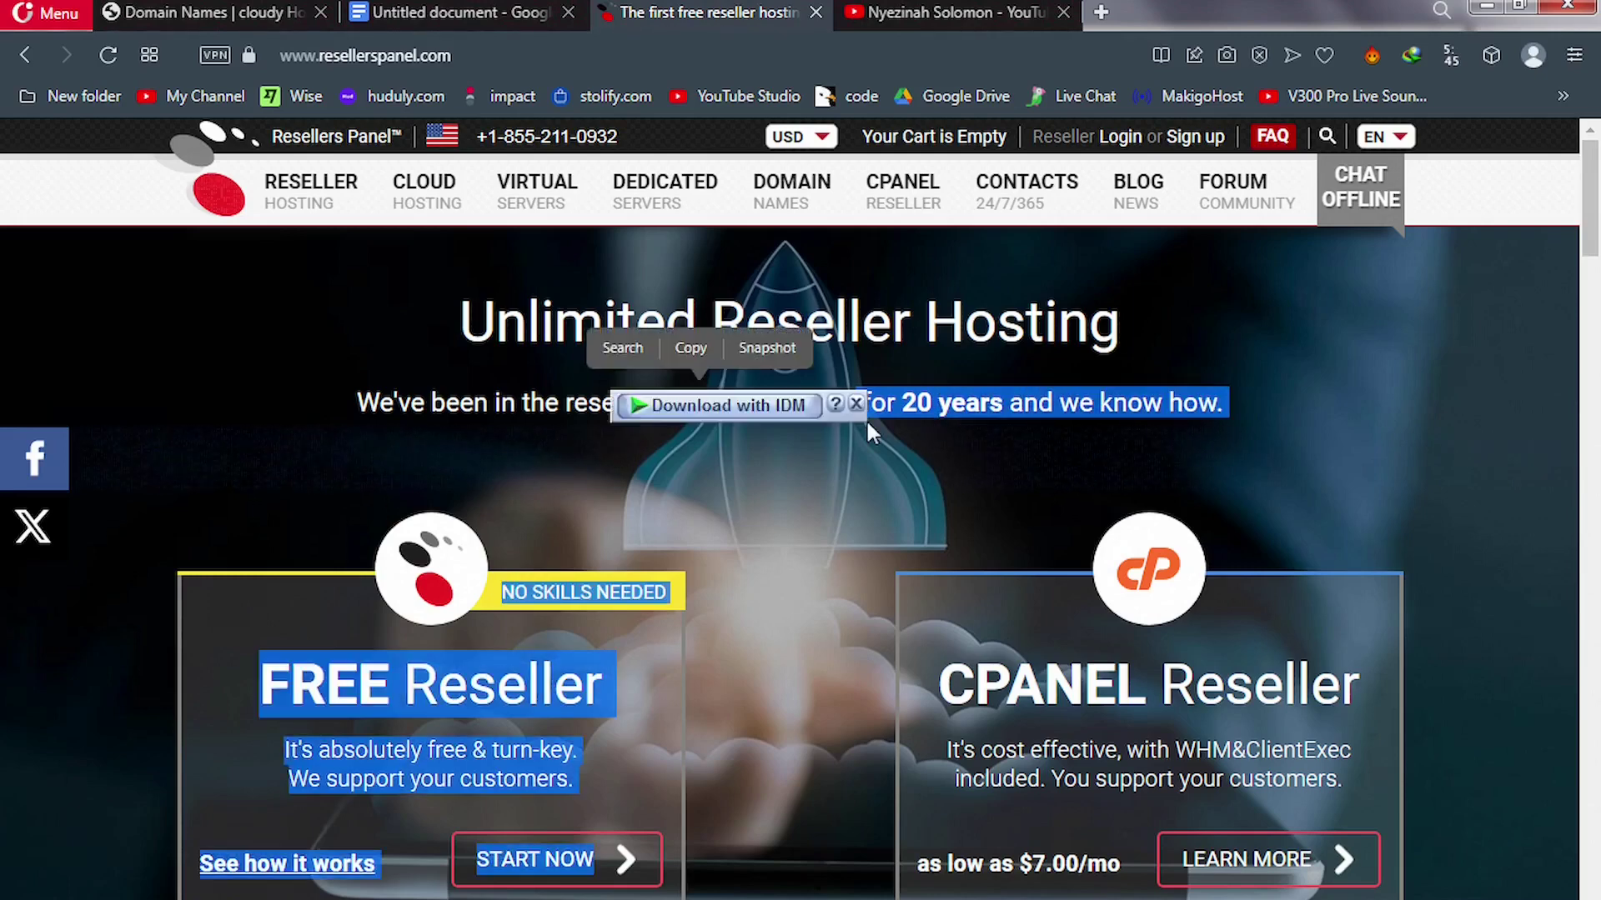
click(913, 417)
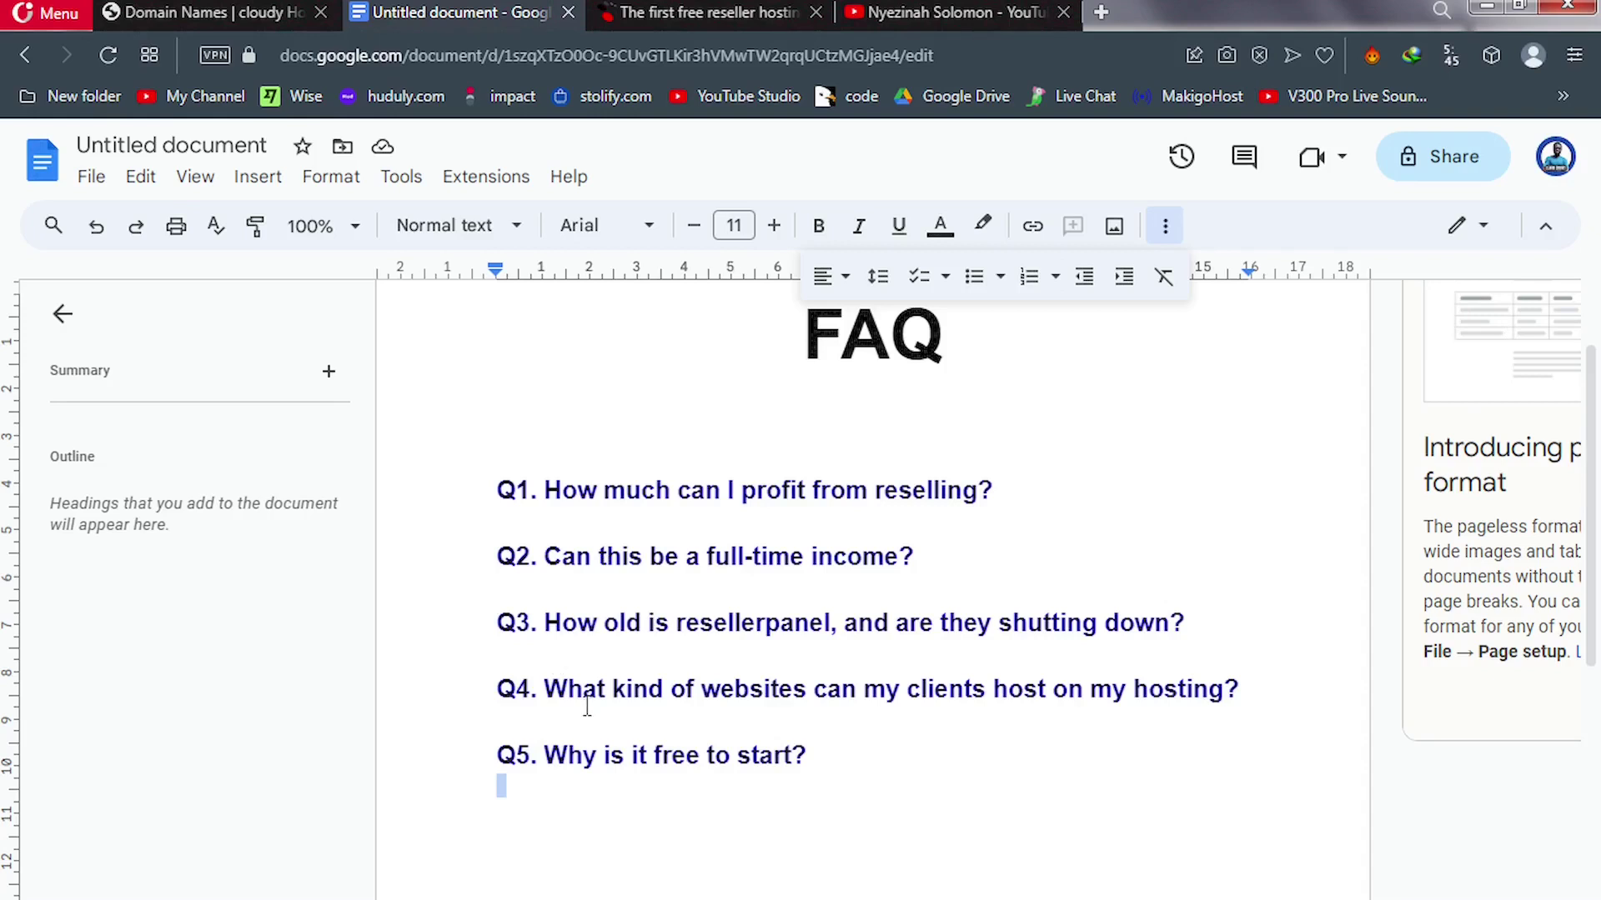
click(586, 707)
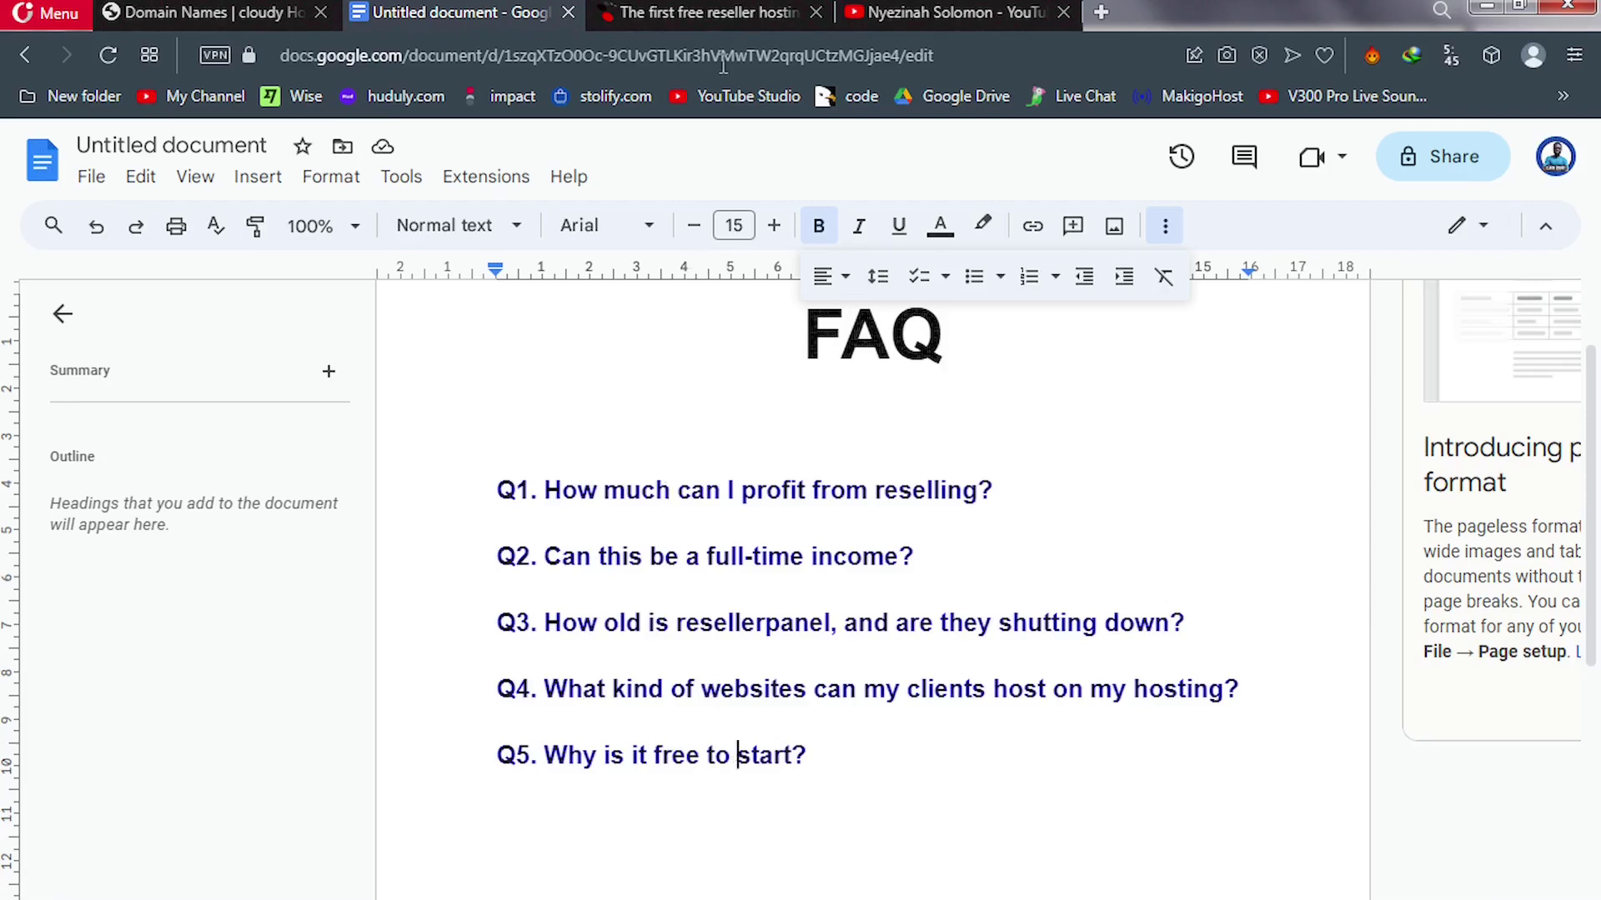
Switch to the 'The first free reseller hosting' tab showing resellerspanel.com
click(710, 10)
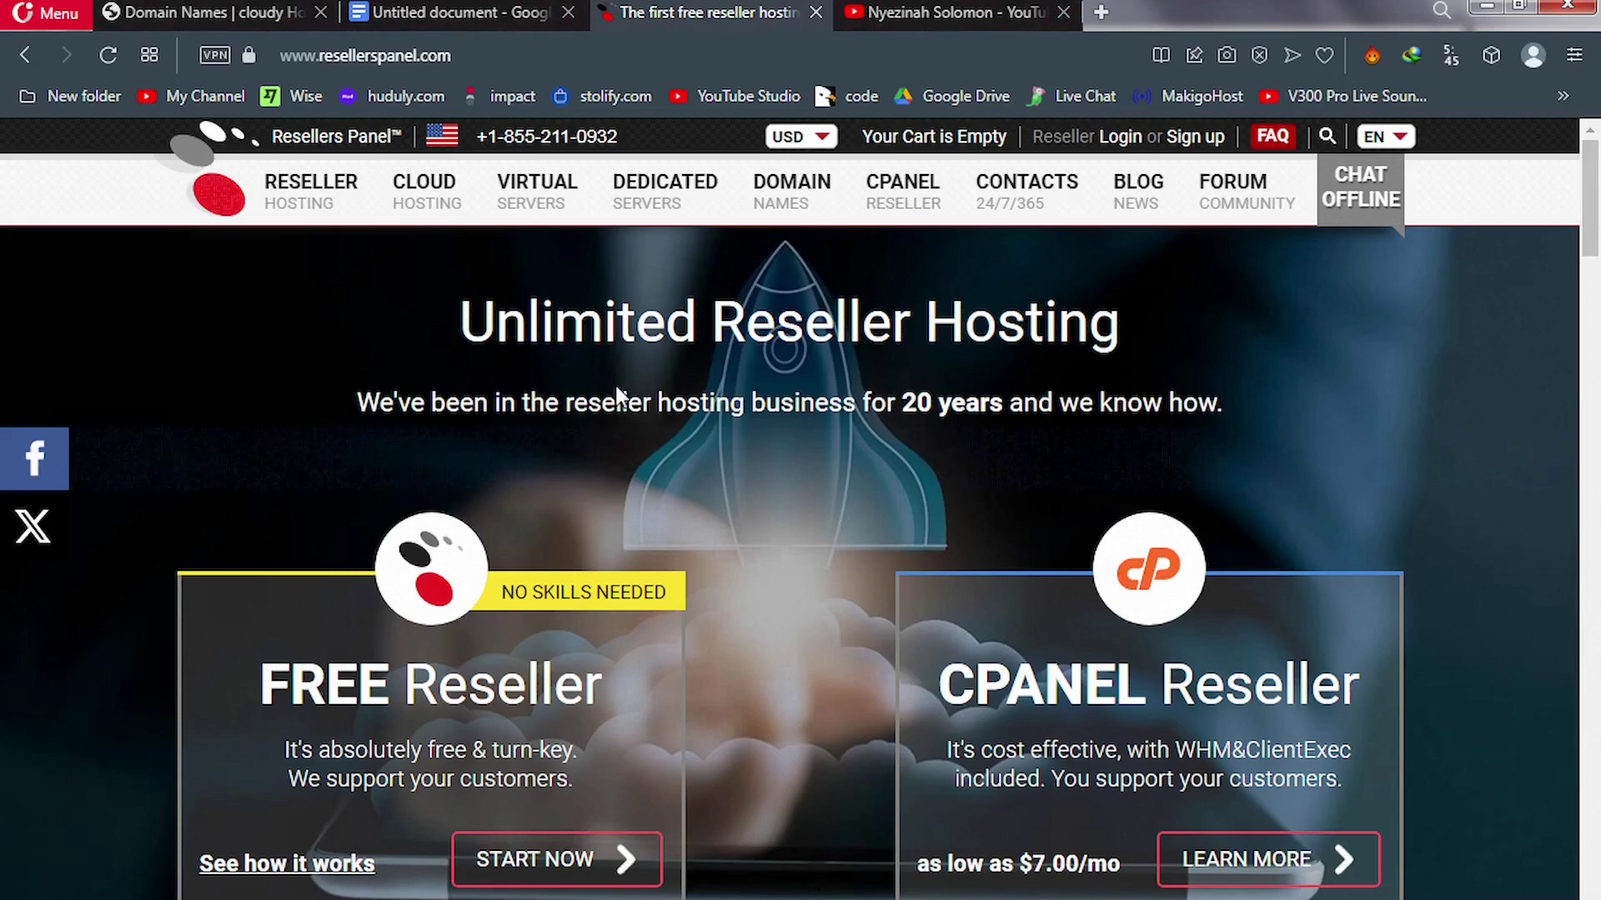